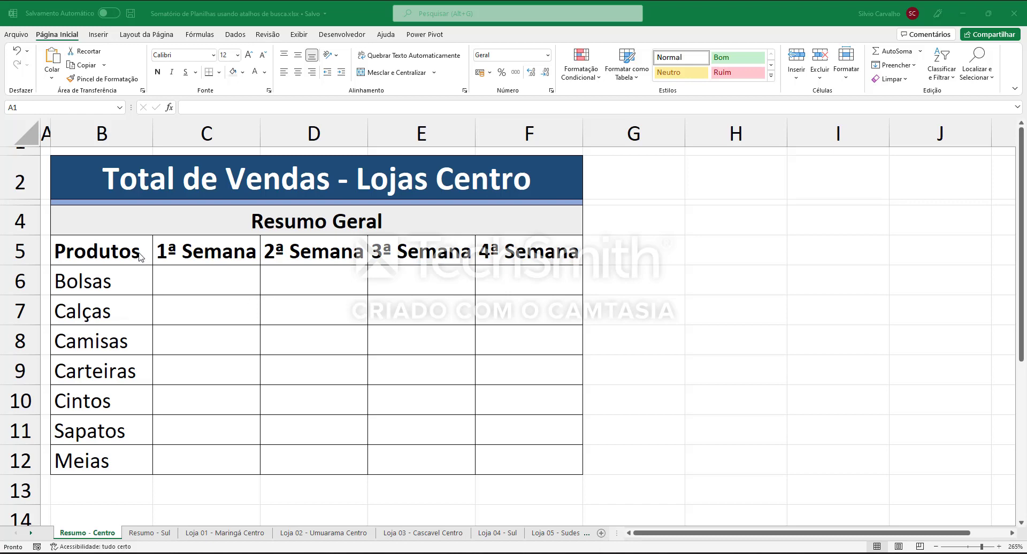
Look over the Total de Vendas - Lojas Centro title and peek at the Resumo - Sul sheet
{"action": "left_click", "coordinate": [155, 249]}
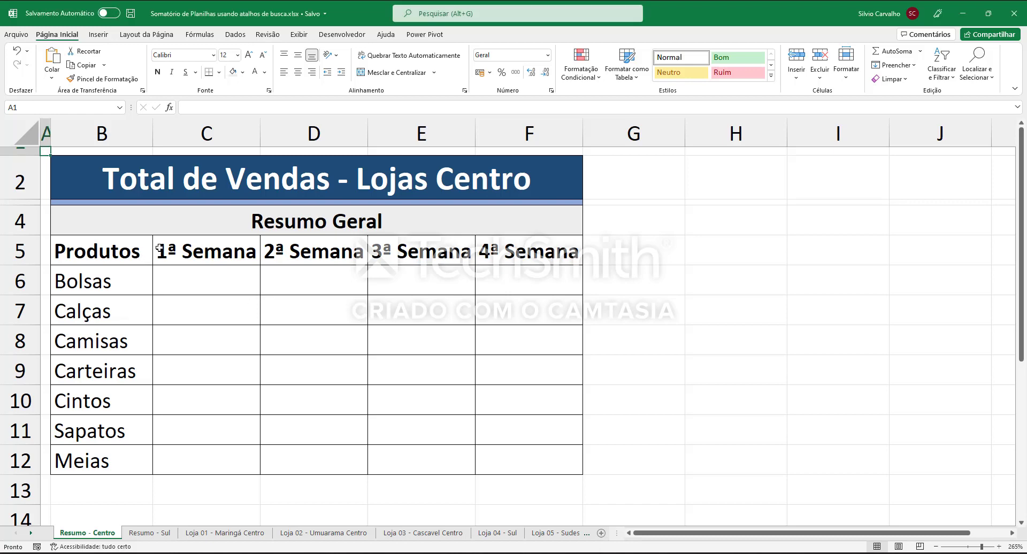
{"action": "left_click", "coordinate": [146, 183]}
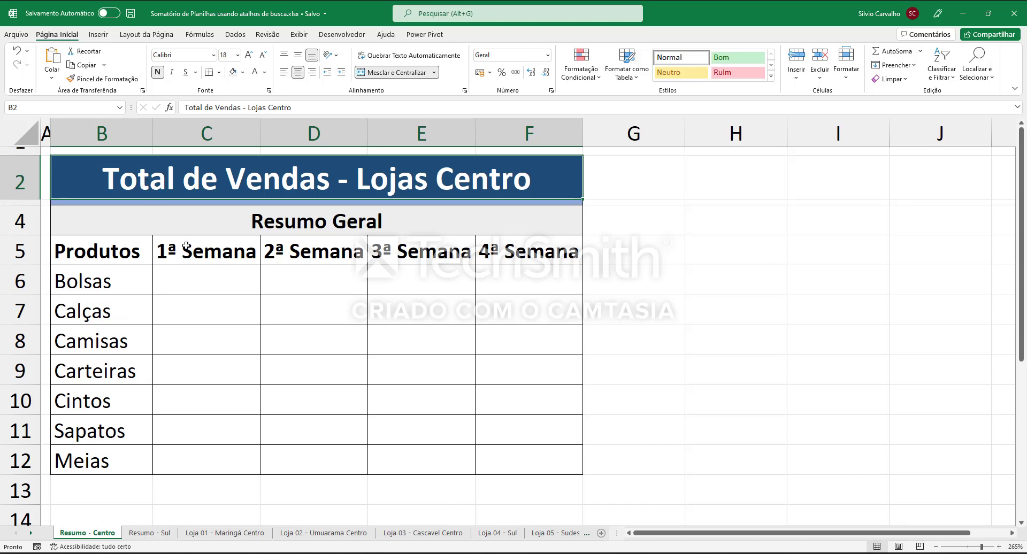
{"action": "key", "text": "ctrl+Page_Down"}
{"action": "key", "text": "ctrl+Page_Up"}
{"action": "left_click", "coordinate": [160, 536]}
{"action": "left_click", "coordinate": [109, 538]}
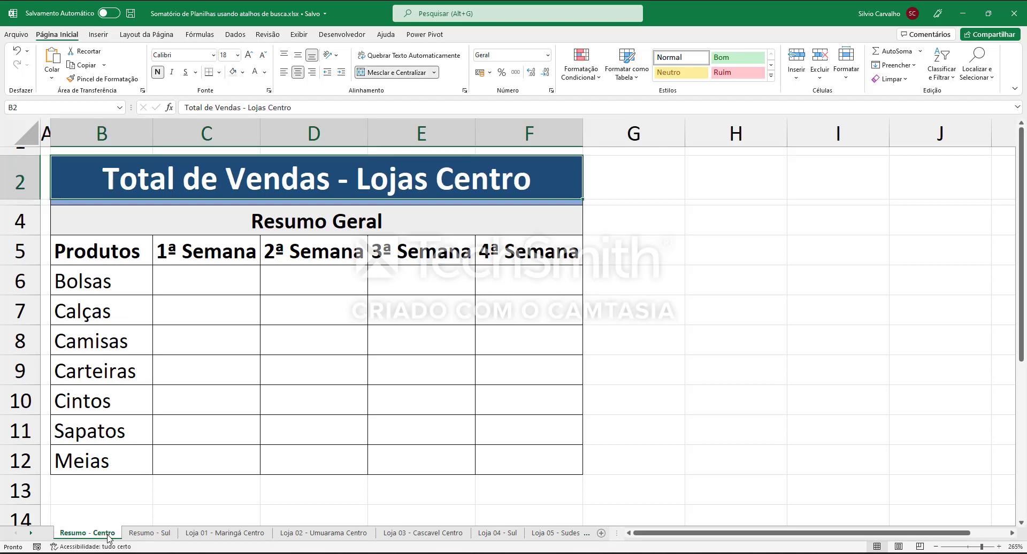
{"action": "left_click", "coordinate": [138, 536]}
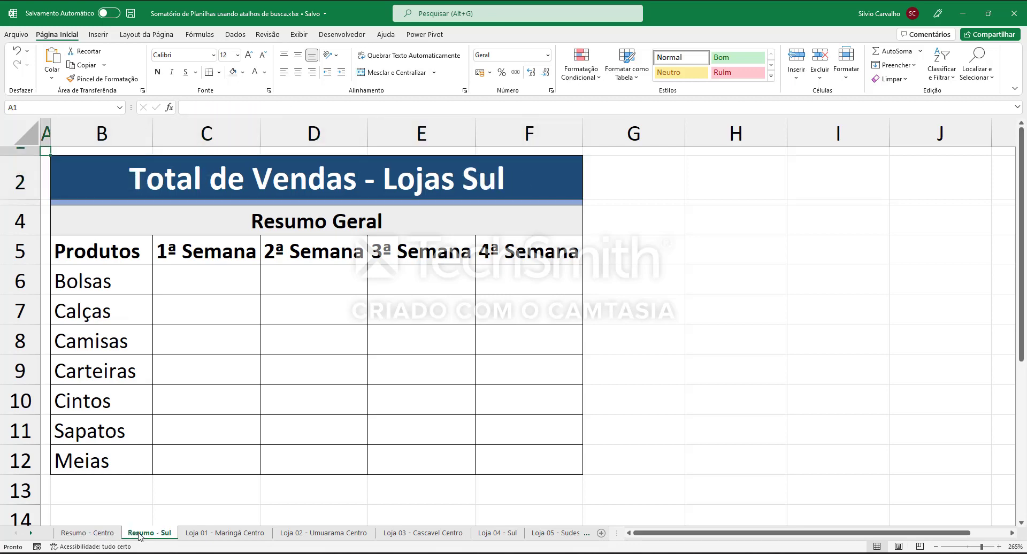
Browse the store sheets Loja 01 through Loja 05, revisiting Loja 01 to Loja 03
{"action": "left_click", "coordinate": [220, 535]}
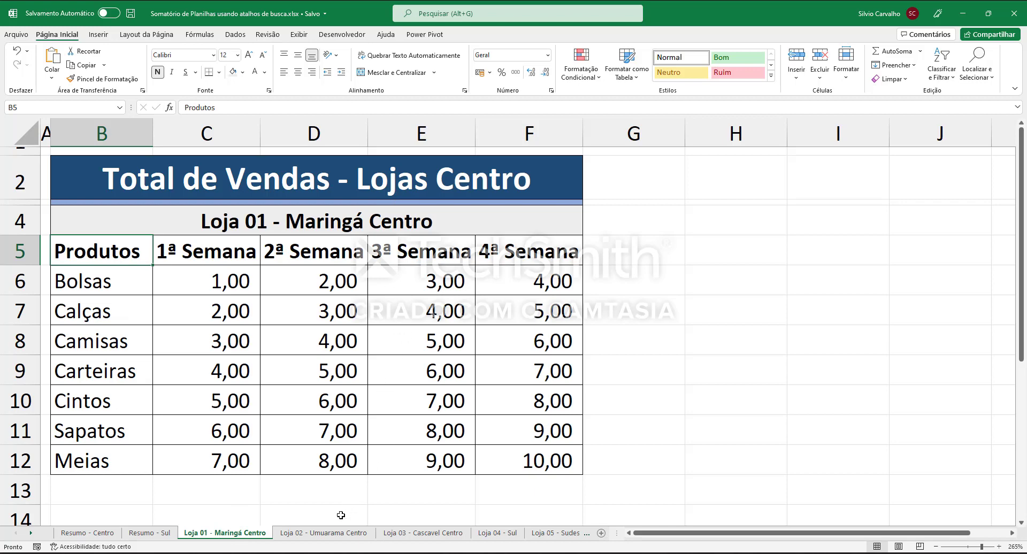
{"action": "left_click", "coordinate": [340, 534]}
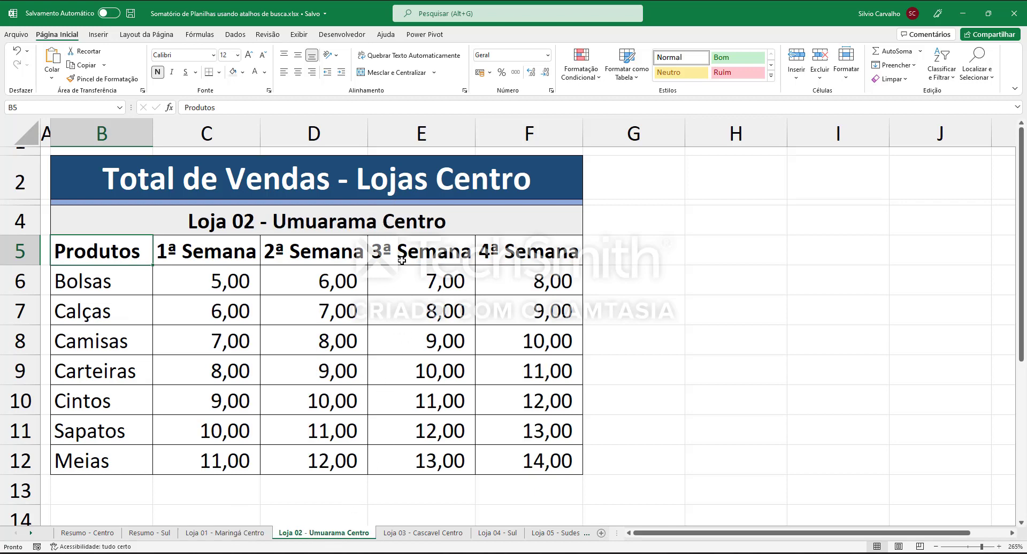
{"action": "left_click", "coordinate": [422, 532]}
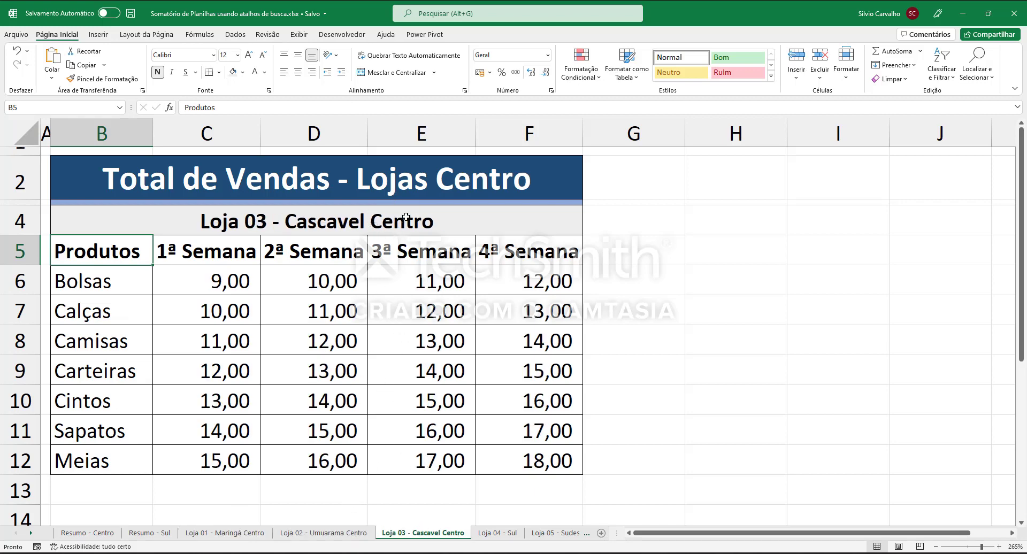
{"action": "left_click", "coordinate": [489, 534]}
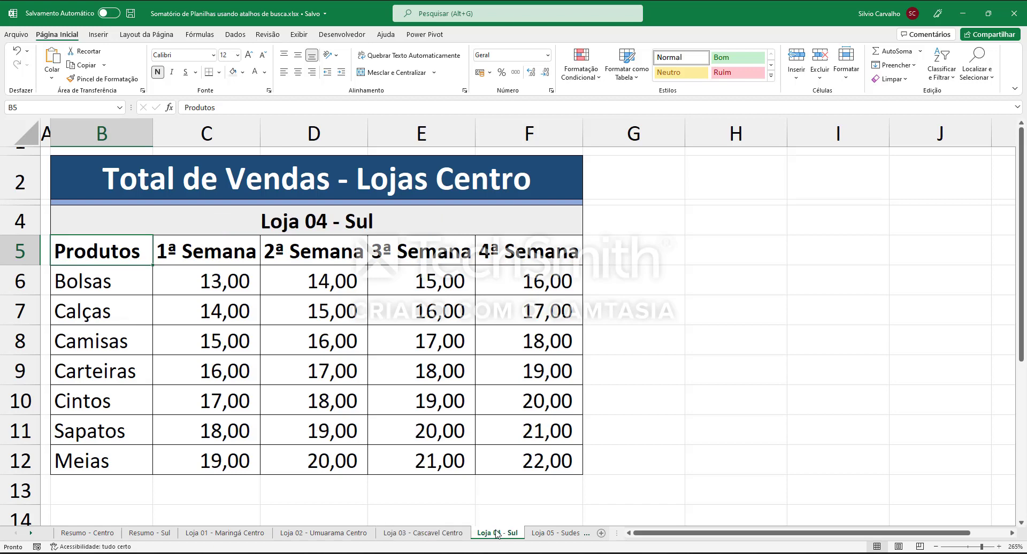
{"action": "left_click", "coordinate": [555, 534]}
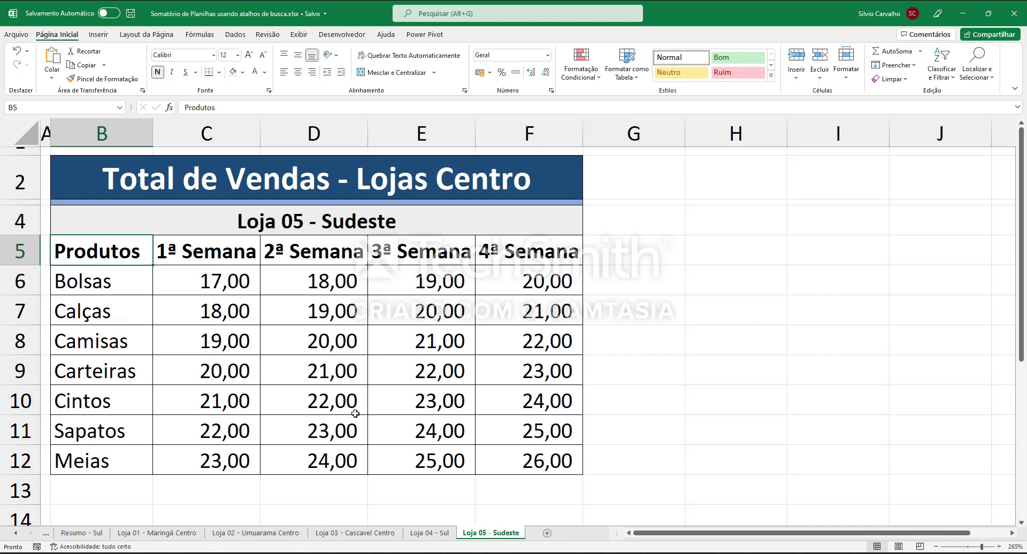
{"action": "left_click", "coordinate": [180, 535]}
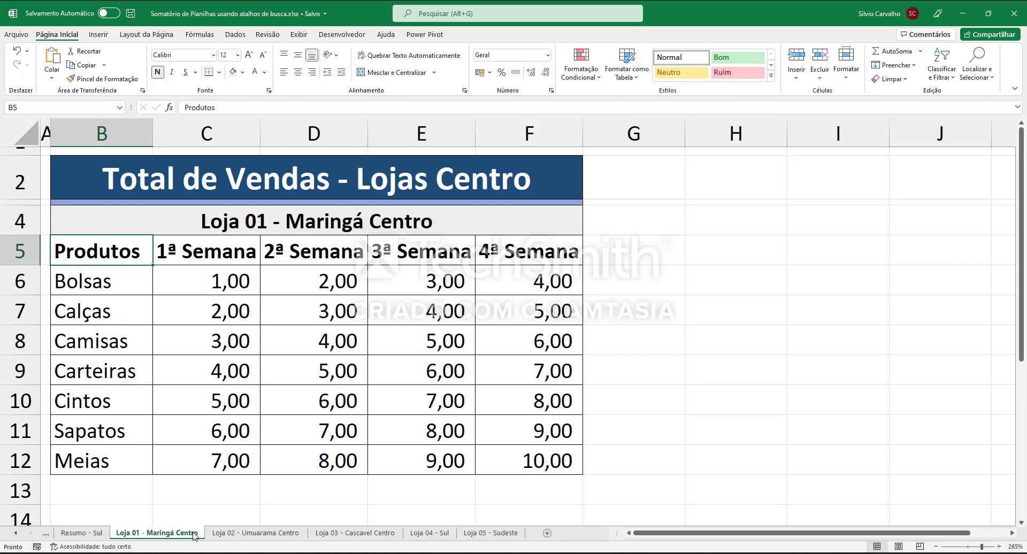
{"action": "left_click", "coordinate": [228, 534]}
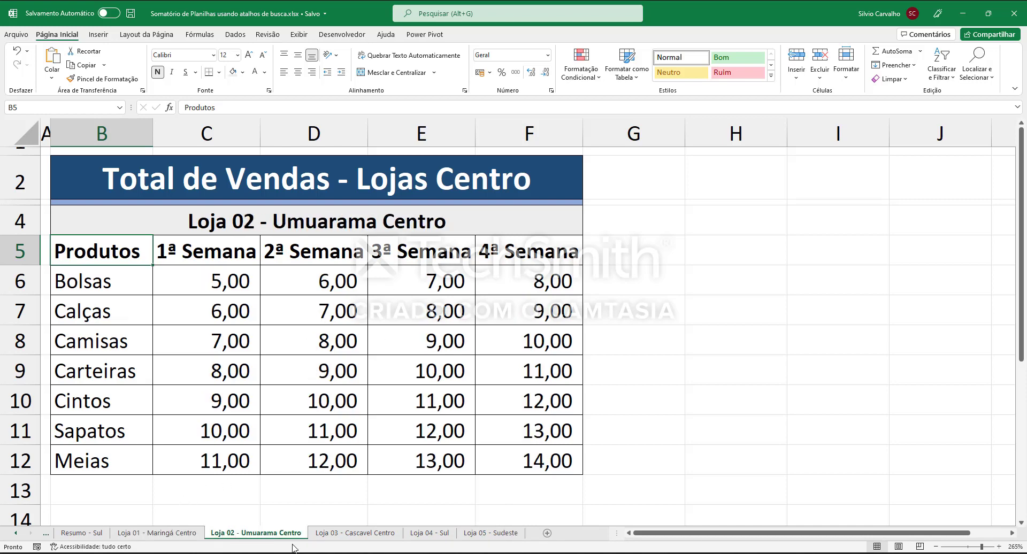
{"action": "left_click", "coordinate": [326, 534]}
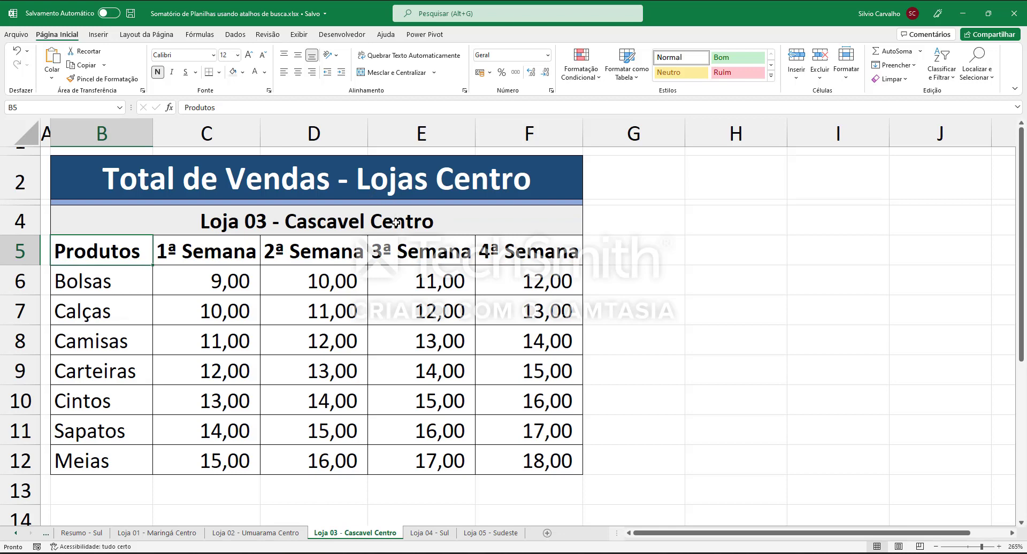
Select cell C6 on Resumo - Sul and scroll the tab strip back toward Resumo - Centro
{"action": "left_click", "coordinate": [94, 534]}
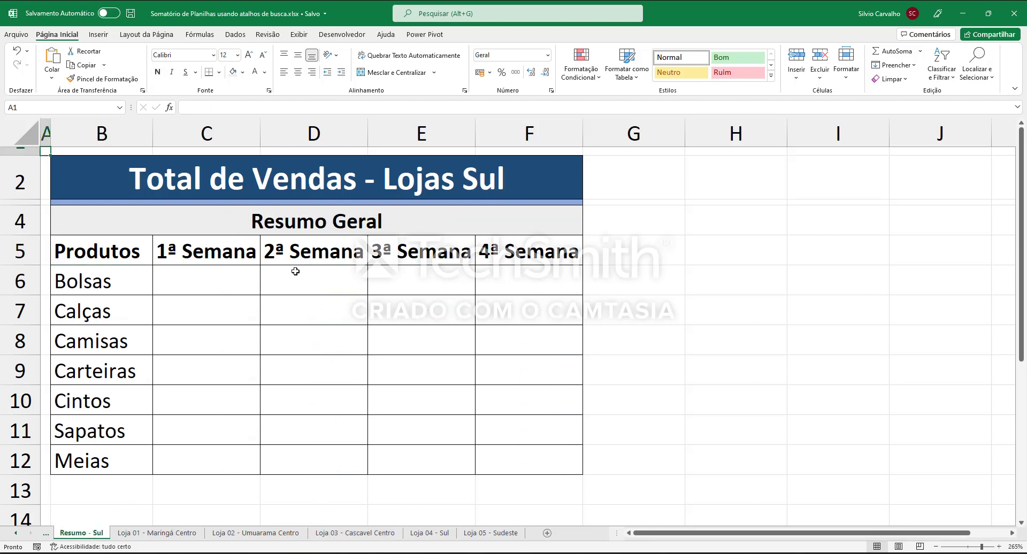
{"action": "left_click", "coordinate": [255, 292]}
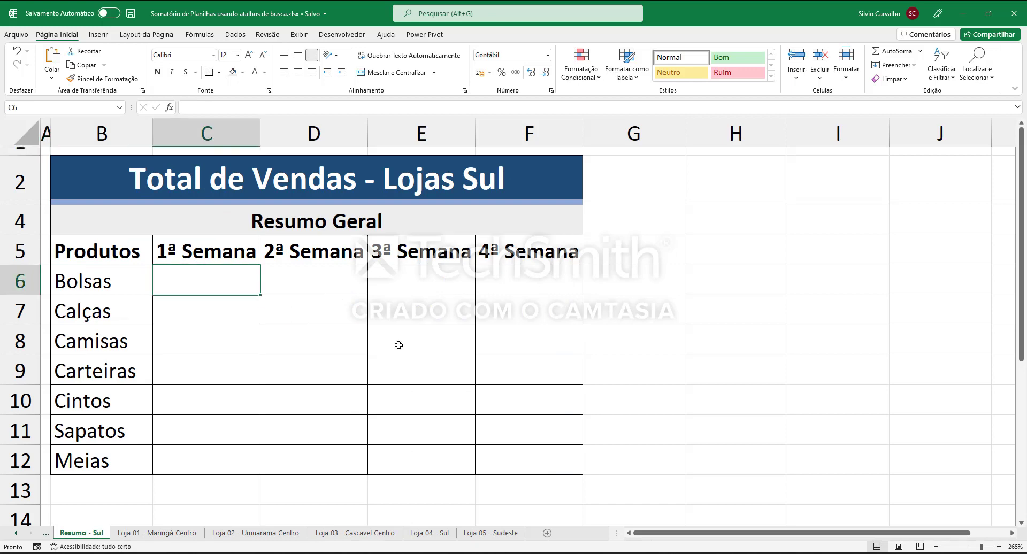
{"action": "left_click", "coordinate": [15, 533]}
On Resumo - Centro, select the blank weekly cells C6:F12
{"action": "left_click", "coordinate": [64, 533]}
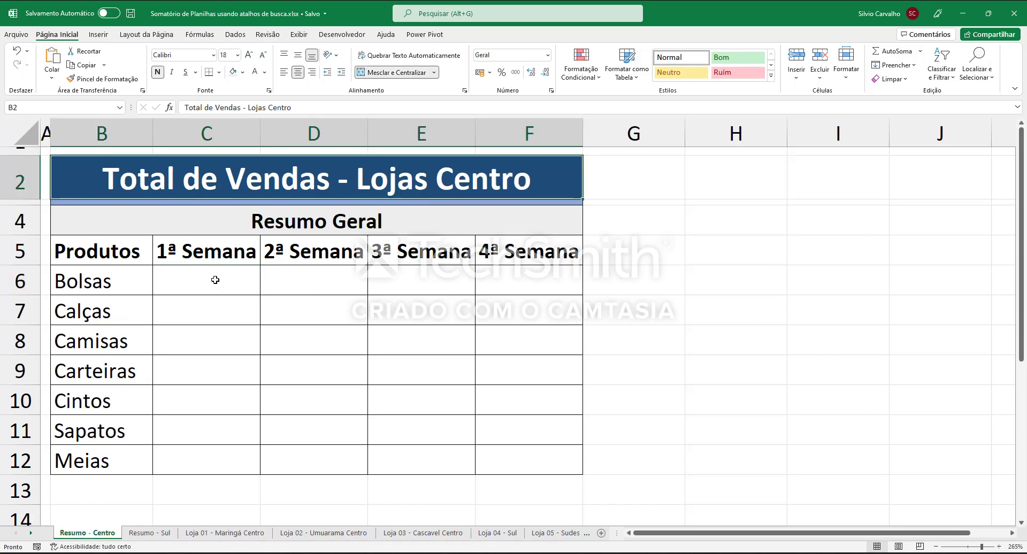
{"action": "left_click_drag", "start_coordinate": [213, 280], "coordinate": [510, 452]}
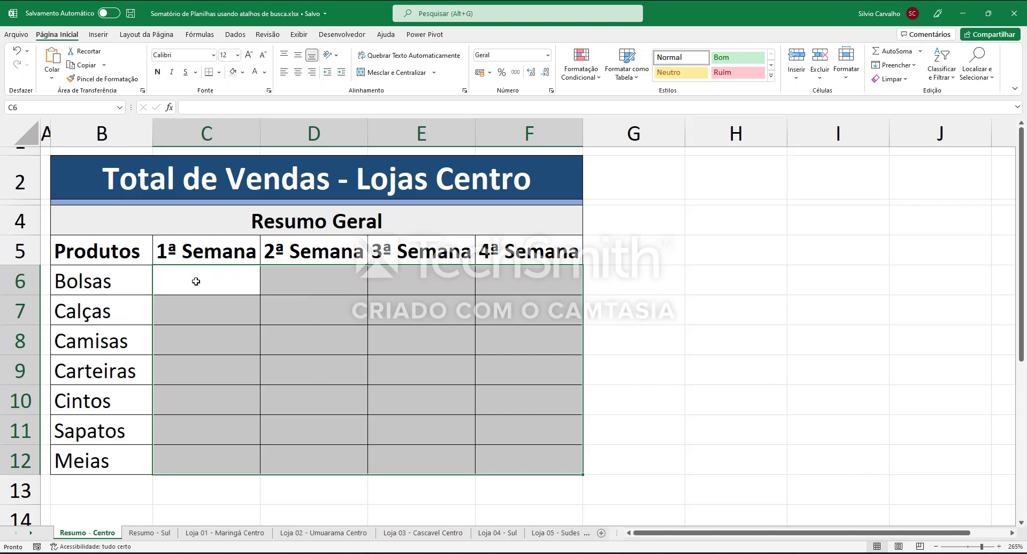
{"action": "left_click_drag", "start_coordinate": [196, 281], "coordinate": [508, 456]}
Type =SOMA('* Centro'!C6) into C6 without confirming it
{"action": "type", "text": "=soma"}
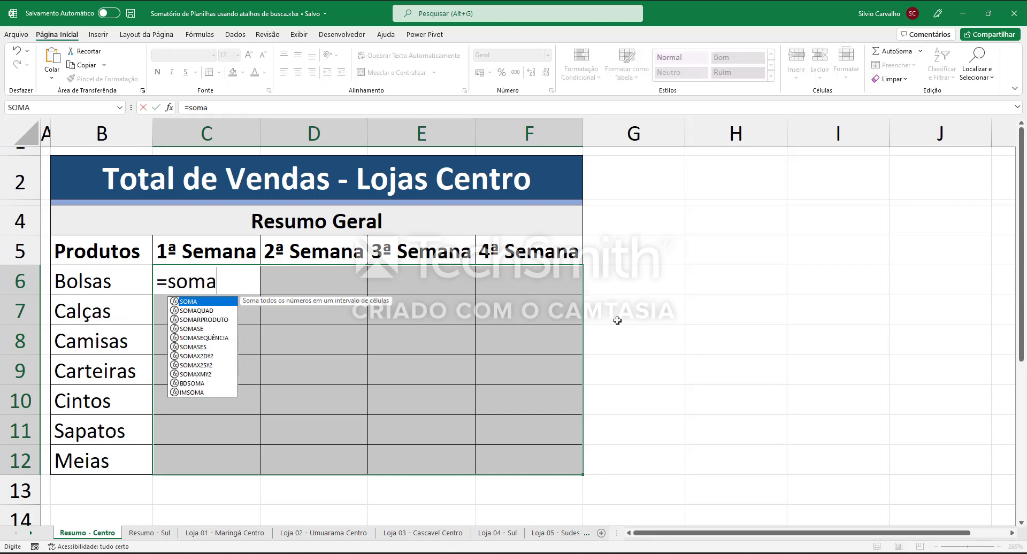
{"action": "key", "text": "Tab"}
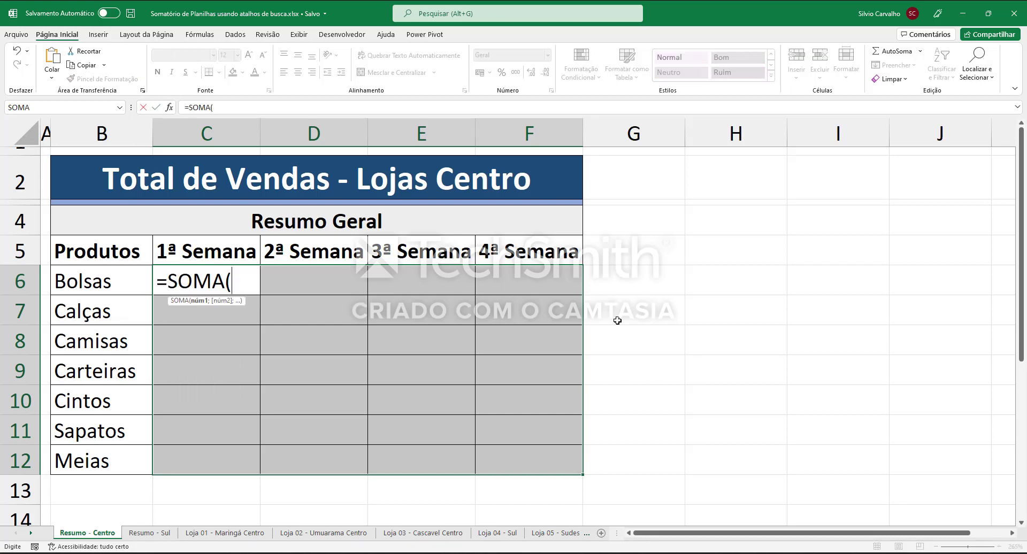
{"action": "type", "text": "'"}
{"action": "type", "text": "*"}
{"action": "type", "text": " Centro"}
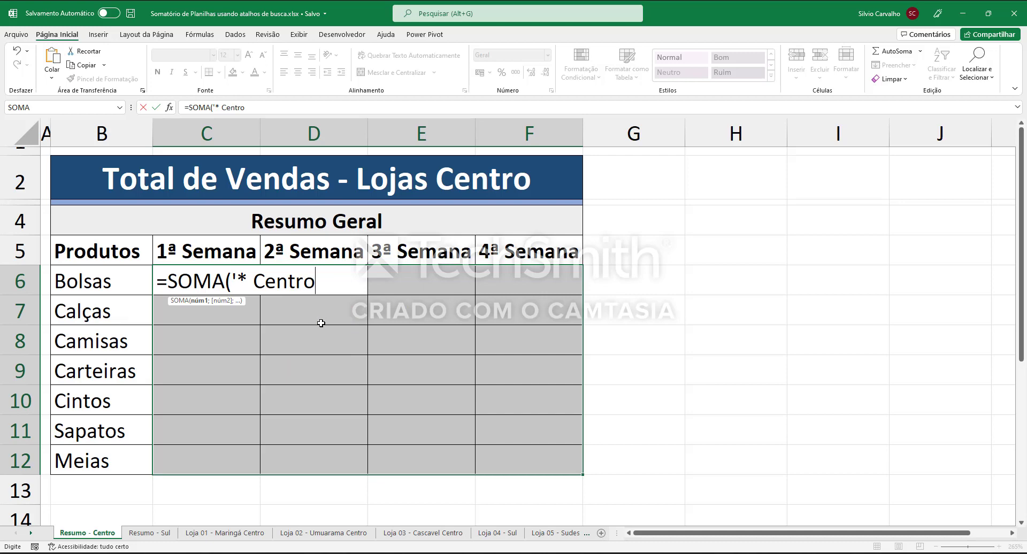
{"action": "type", "text": "'"}
{"action": "type", "text": "!"}
{"action": "type", "text": "C"}
{"action": "type", "text": "6"}
{"action": "type", "text": ")"}
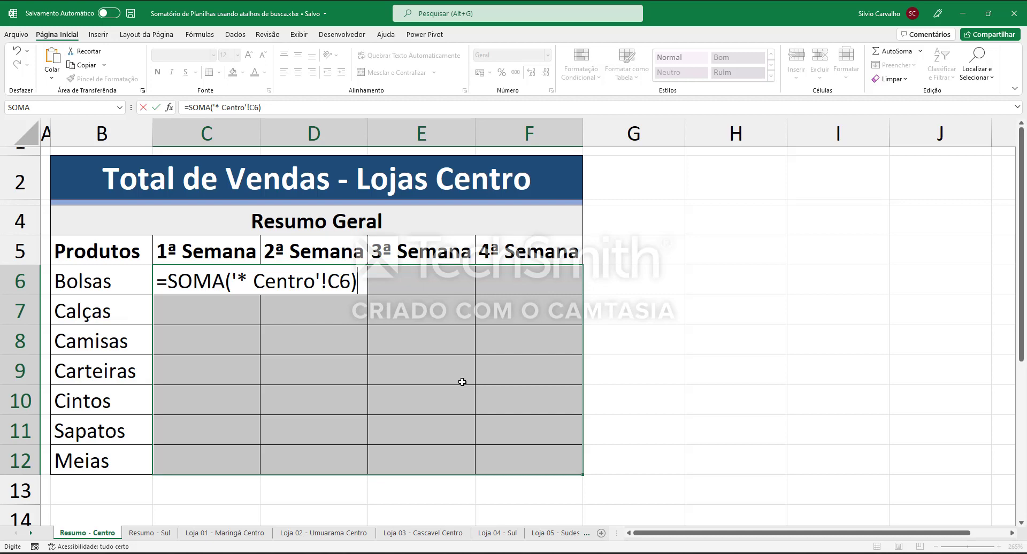
Fill C6:F12 with the formula and apply comma style, showing 15,00 to 42,00
{"action": "key", "text": "ctrl+Return"}
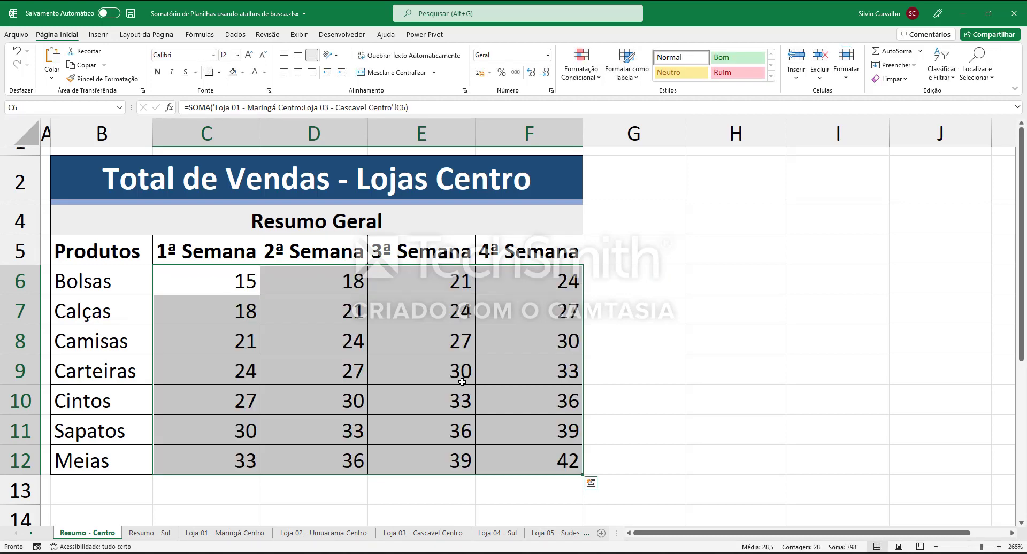
{"action": "left_click", "coordinate": [515, 73]}
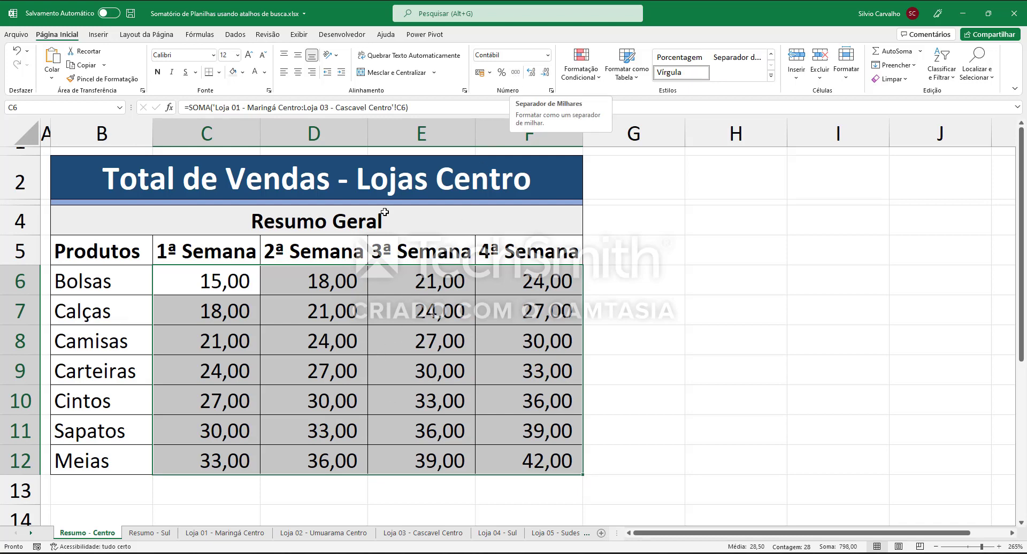
{"action": "left_click", "coordinate": [203, 289]}
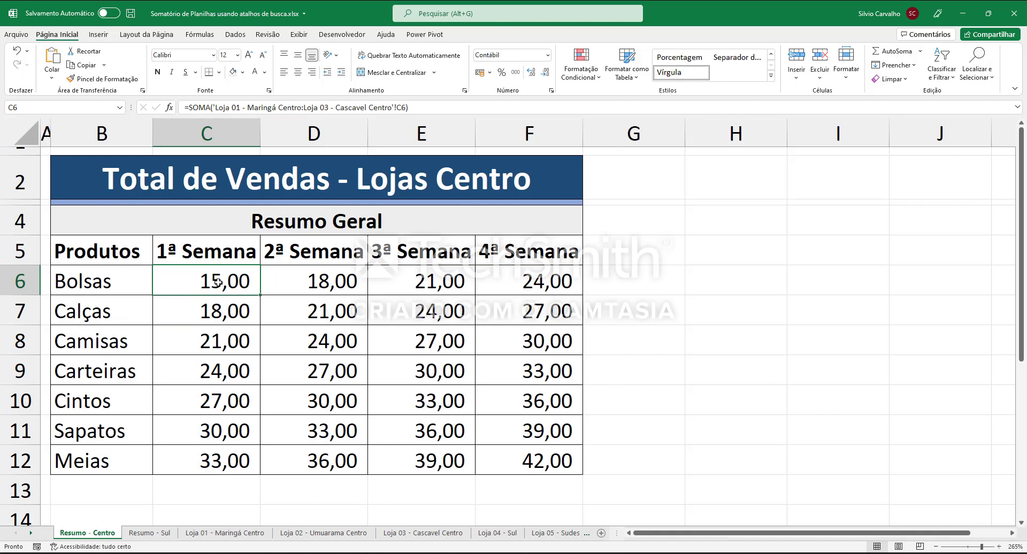
Inspect C6's formula without changes, then view Loja 01 - Maringá Centro's Bolsas first-week value
{"action": "double_click", "coordinate": [218, 283]}
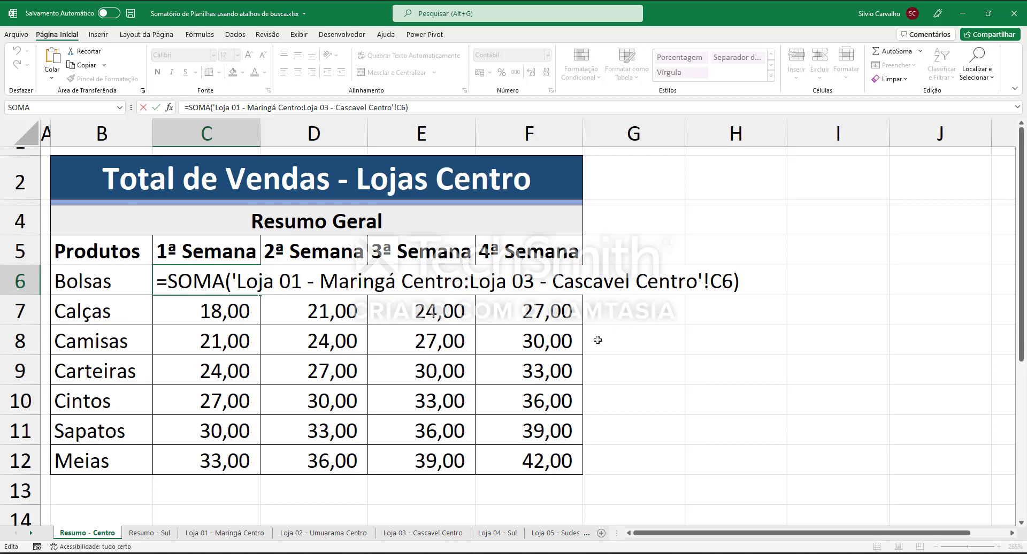
{"action": "key", "text": "Return"}
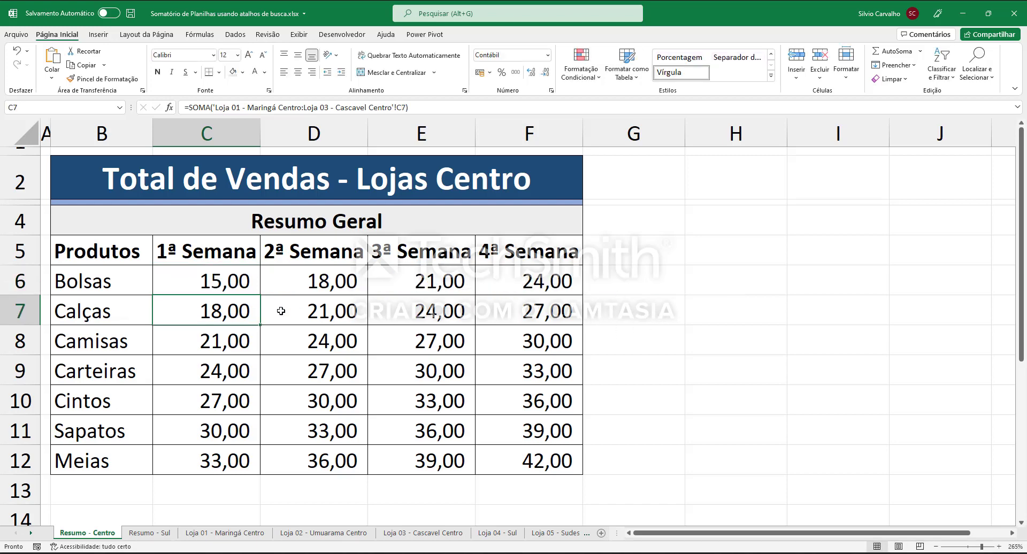
{"action": "double_click", "coordinate": [244, 286]}
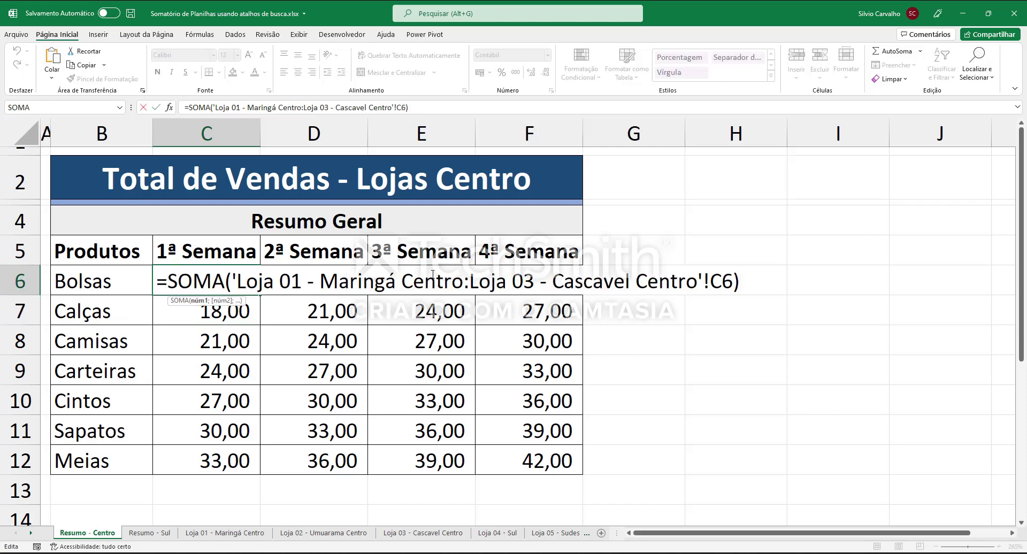
{"action": "left_click", "coordinate": [466, 282]}
{"action": "key", "text": "ctrl+Return"}
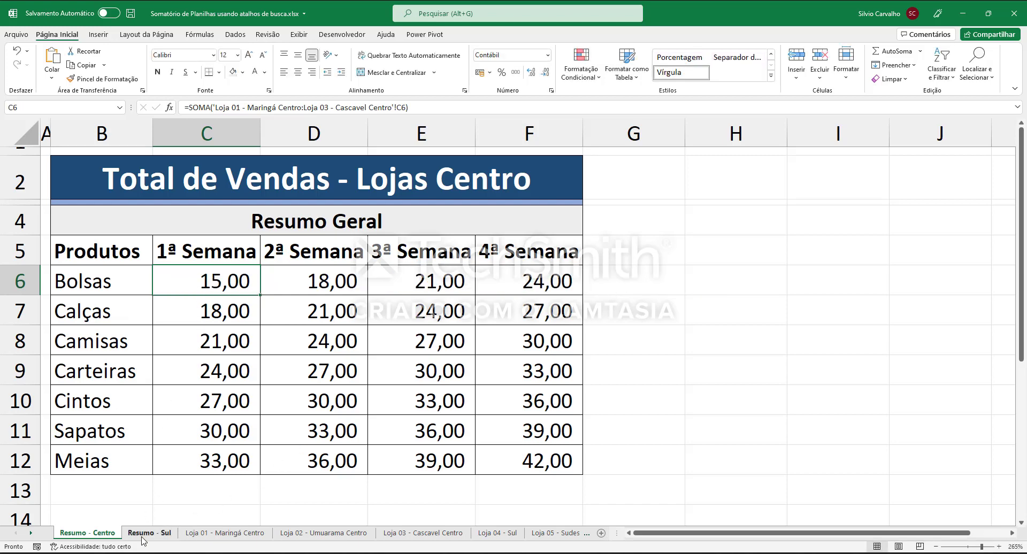
{"action": "left_click", "coordinate": [221, 536]}
{"action": "left_click", "coordinate": [207, 287]}
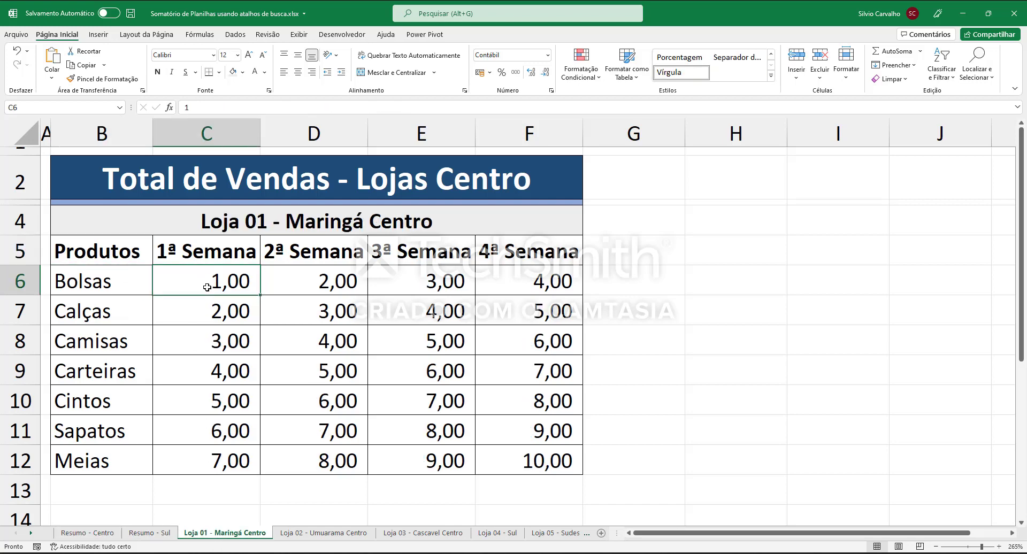
Compare the Loja 02 and Loja 03 values with the Resumo - Centro totals, then show Resumo - Sul
{"action": "left_click", "coordinate": [323, 535]}
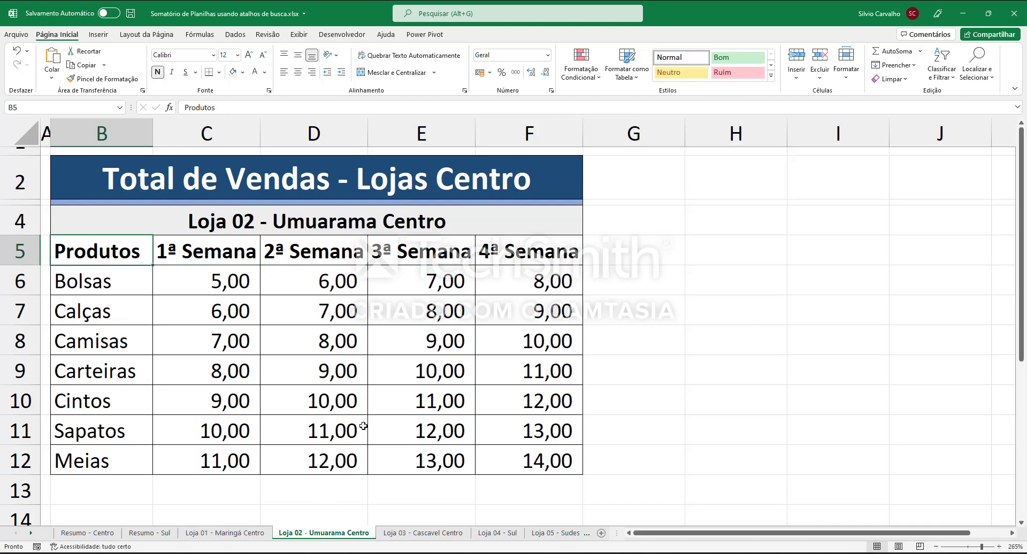
{"action": "left_click", "coordinate": [410, 535]}
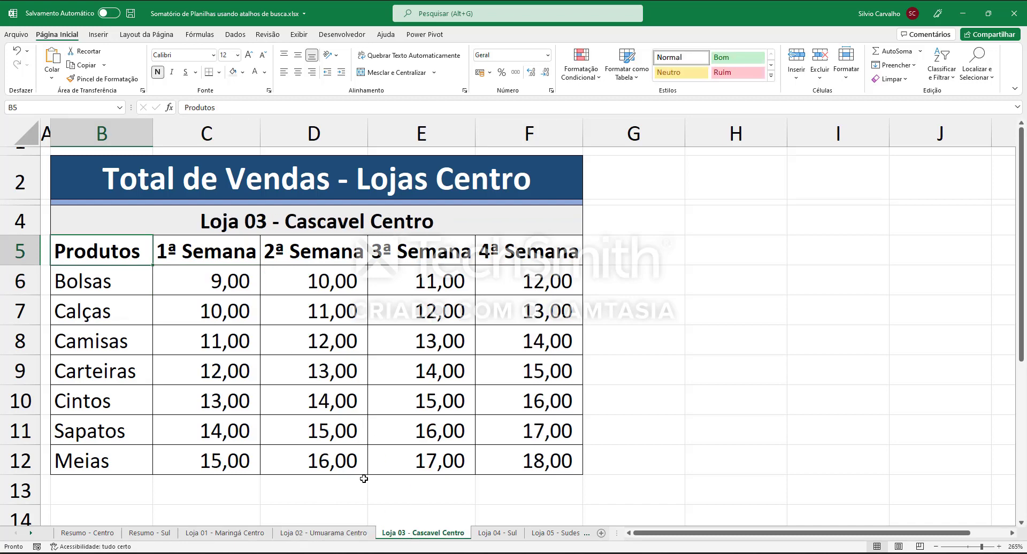
{"action": "left_click", "coordinate": [231, 283]}
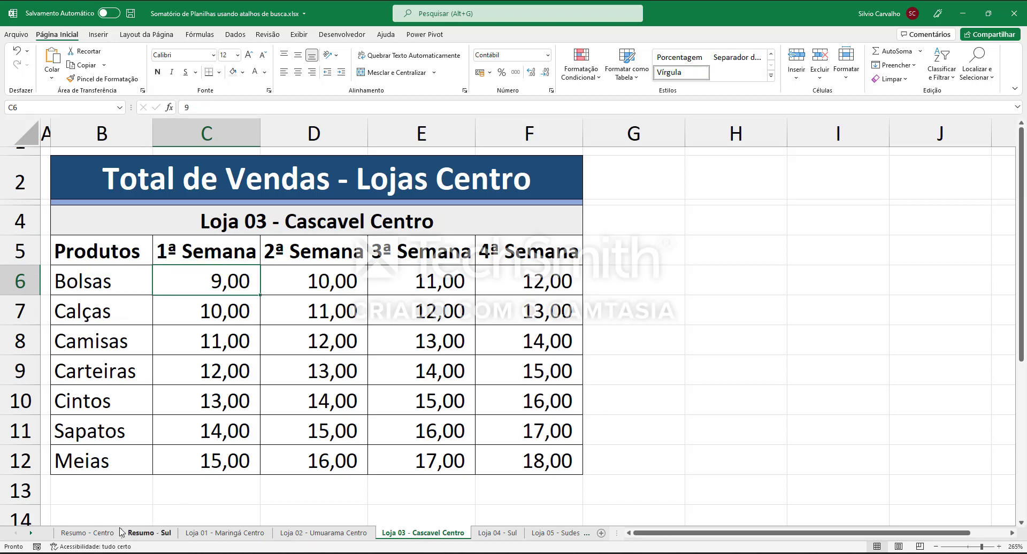
{"action": "left_click", "coordinate": [87, 533]}
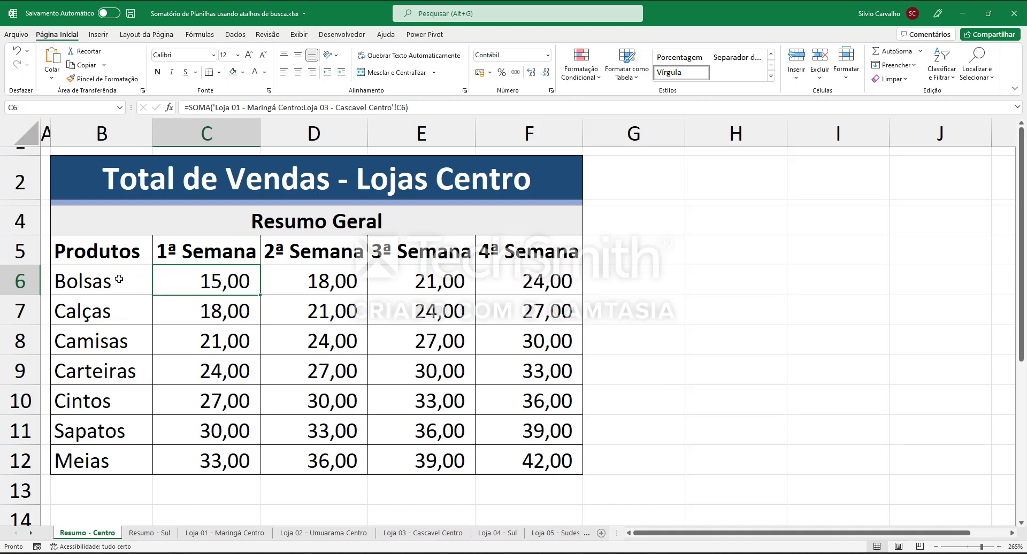
{"action": "left_click", "coordinate": [148, 534]}
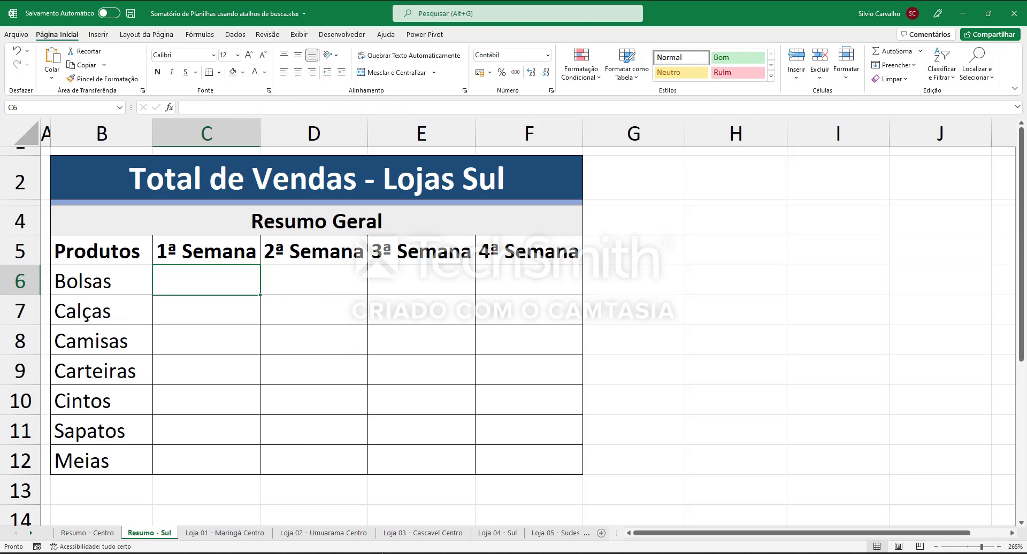
Check Loja 04 - Sul's Bolsas first-week value, then select C6:F12 on Resumo - Sul
{"action": "left_click", "coordinate": [511, 535]}
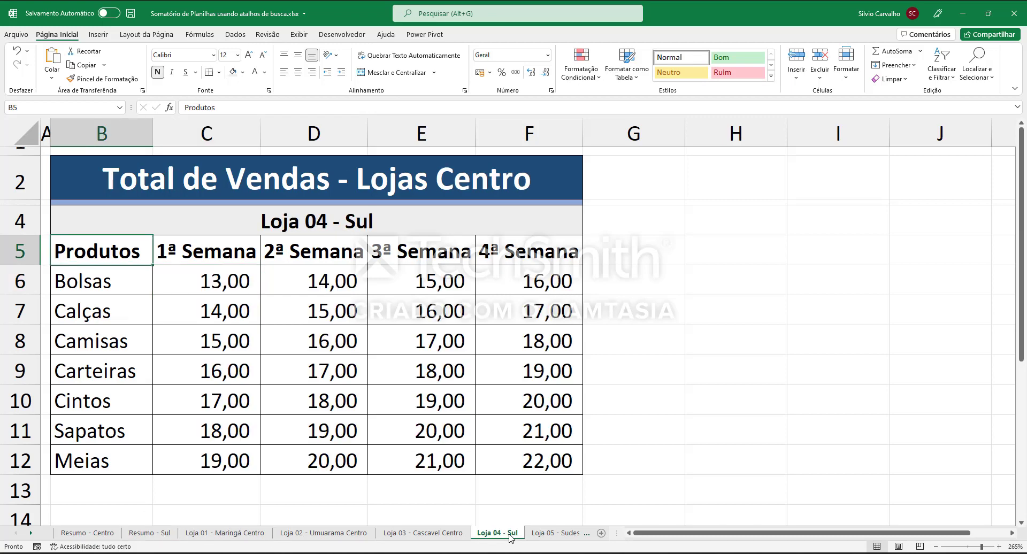
{"action": "left_click", "coordinate": [214, 281]}
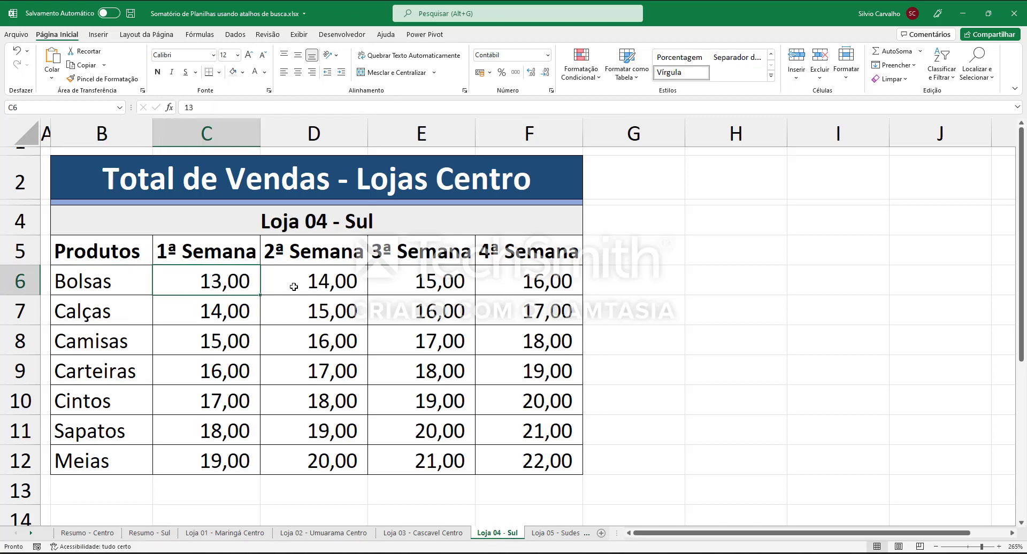
{"action": "left_click", "coordinate": [146, 535]}
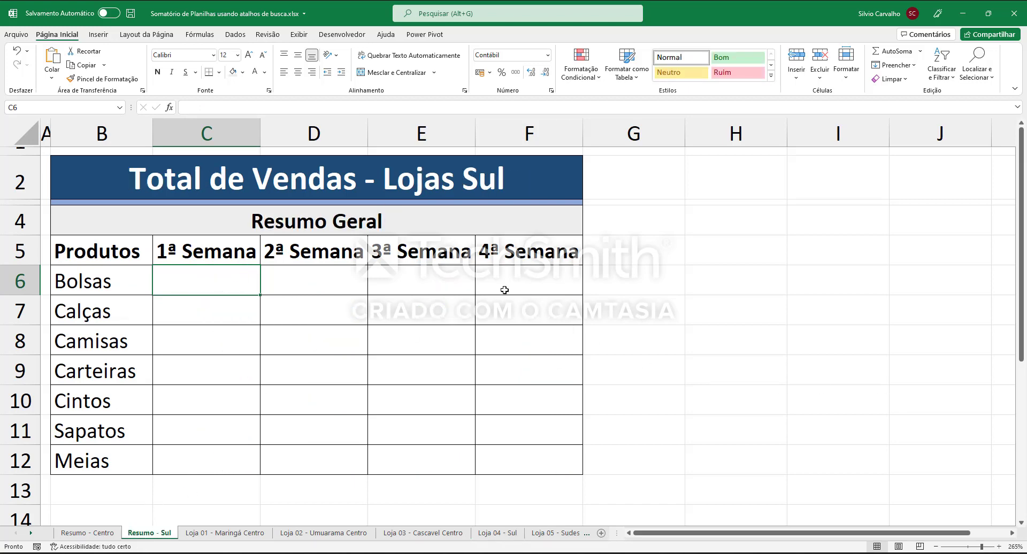
{"action": "left_click_drag", "start_coordinate": [247, 272], "coordinate": [500, 458]}
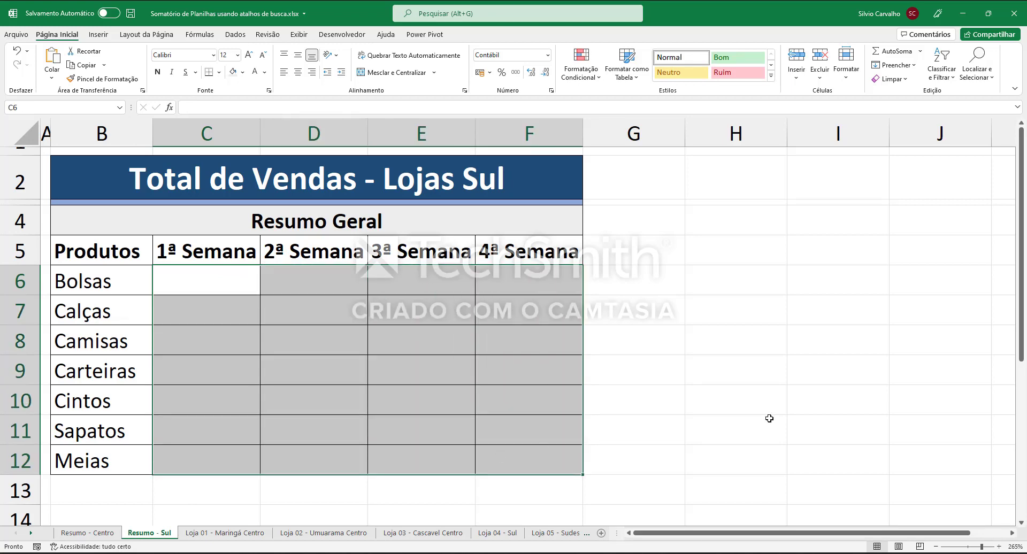
Enter =SOMA('* Sul'!C6) into all of C6:F12 at once
{"action": "type", "text": "=so"}
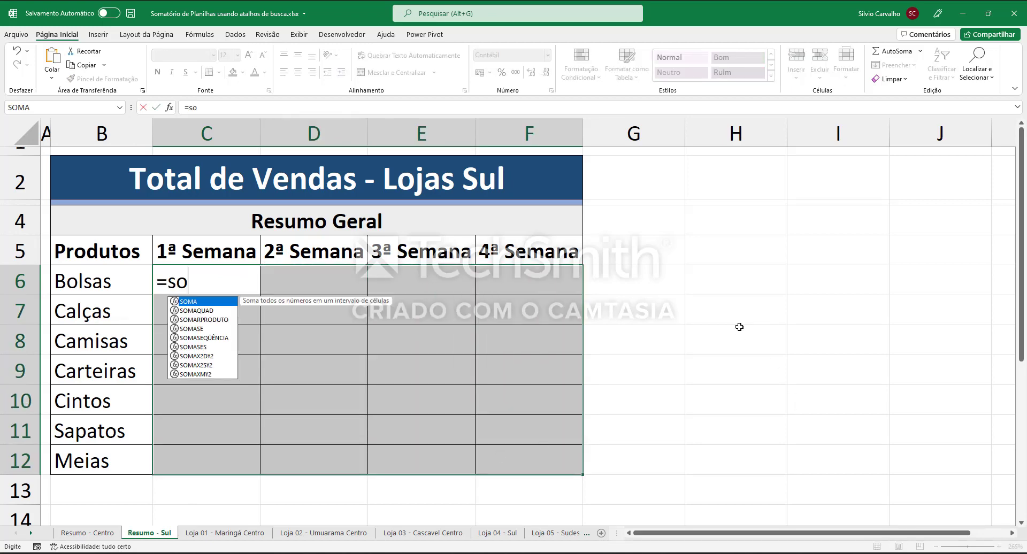
{"action": "type", "text": "ma"}
{"action": "key", "text": "Tab"}
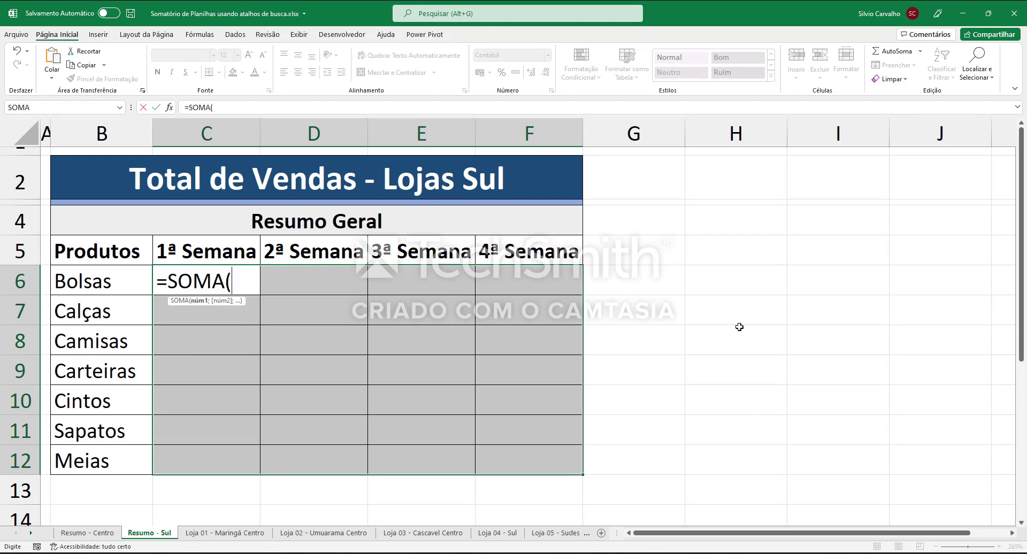
{"action": "type", "text": "'"}
{"action": "type", "text": "*"}
{"action": "type", "text": " Sul"}
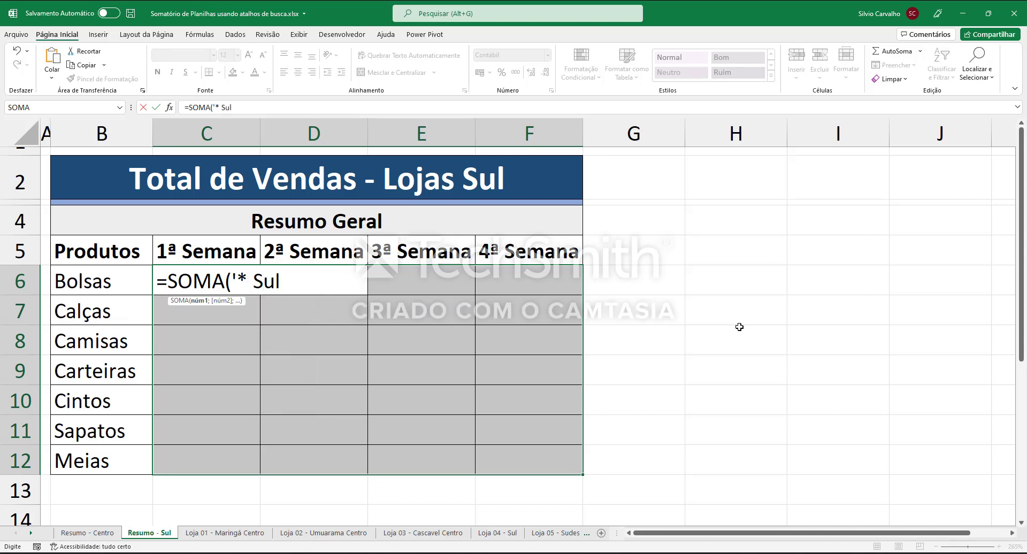
{"action": "type", "text": "'"}
{"action": "type", "text": "!"}
{"action": "type", "text": "C6"}
{"action": "type", "text": ")"}
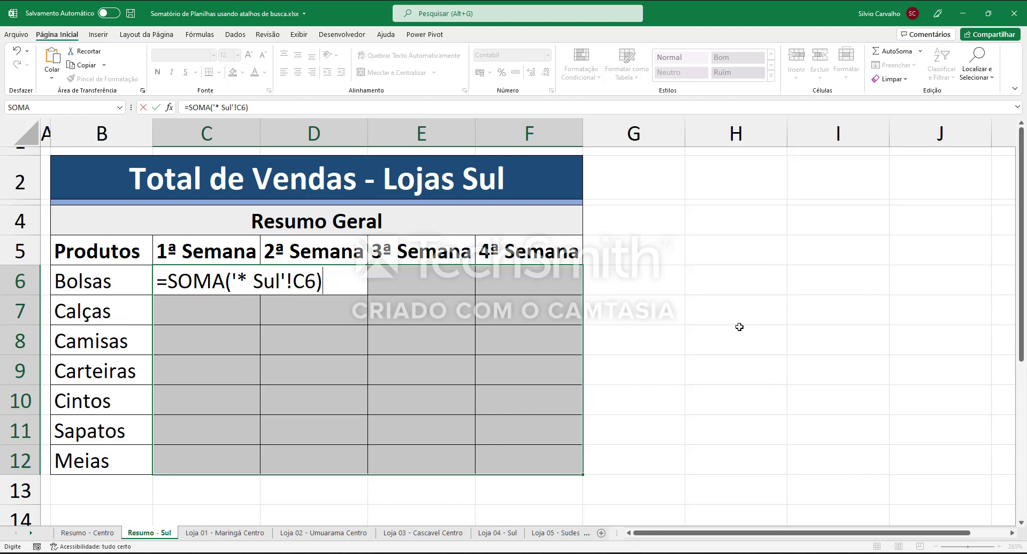
{"action": "key", "text": "ctrl+Return"}
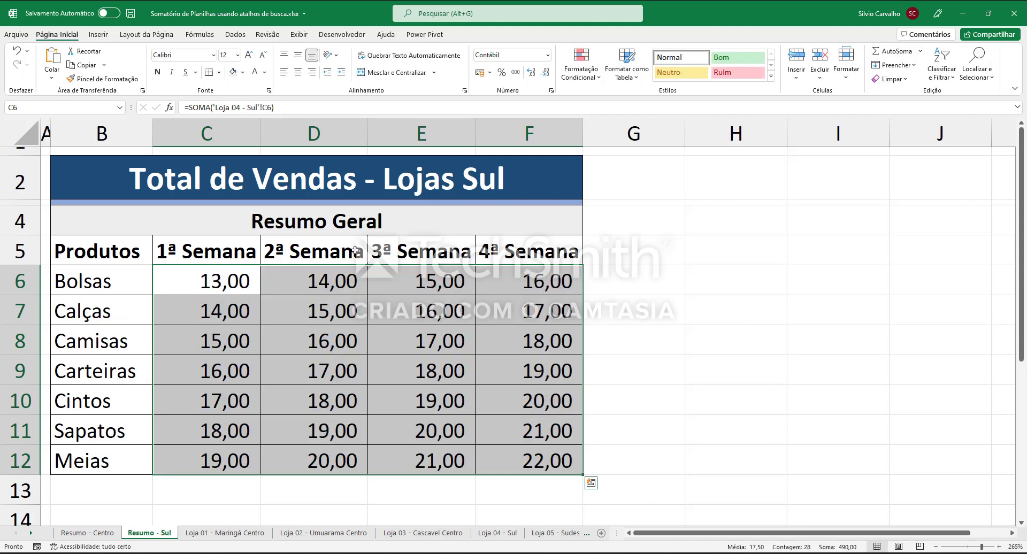
On Loja 04 - Sul, inspect D6's =C6+1 formula without changing it
{"action": "left_click", "coordinate": [229, 281]}
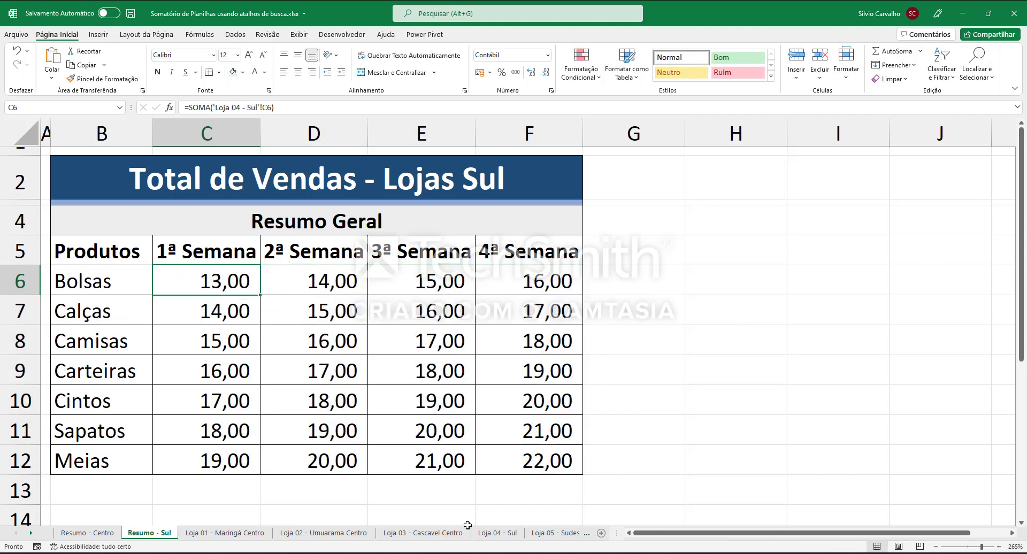
{"action": "left_click", "coordinate": [491, 535]}
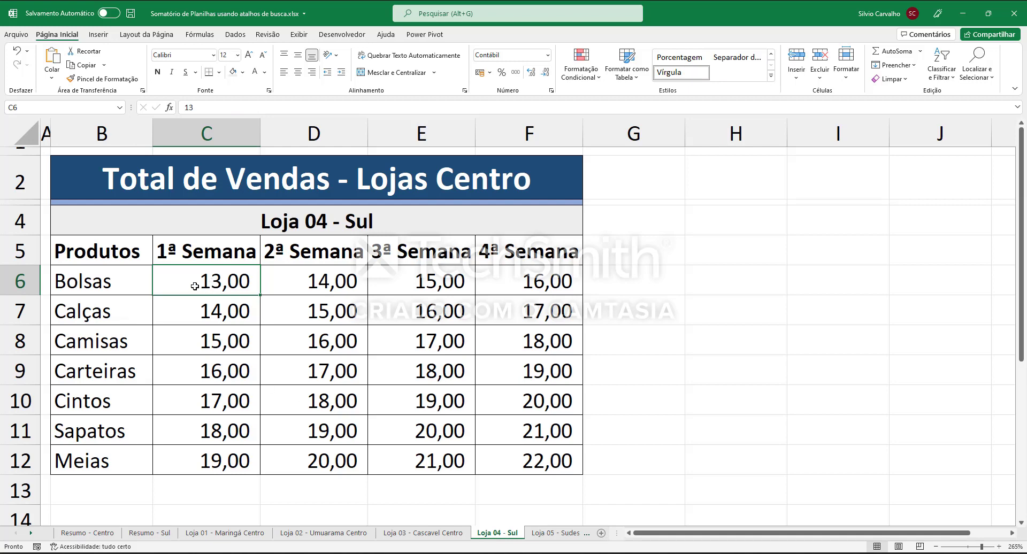
{"action": "left_click", "coordinate": [292, 284]}
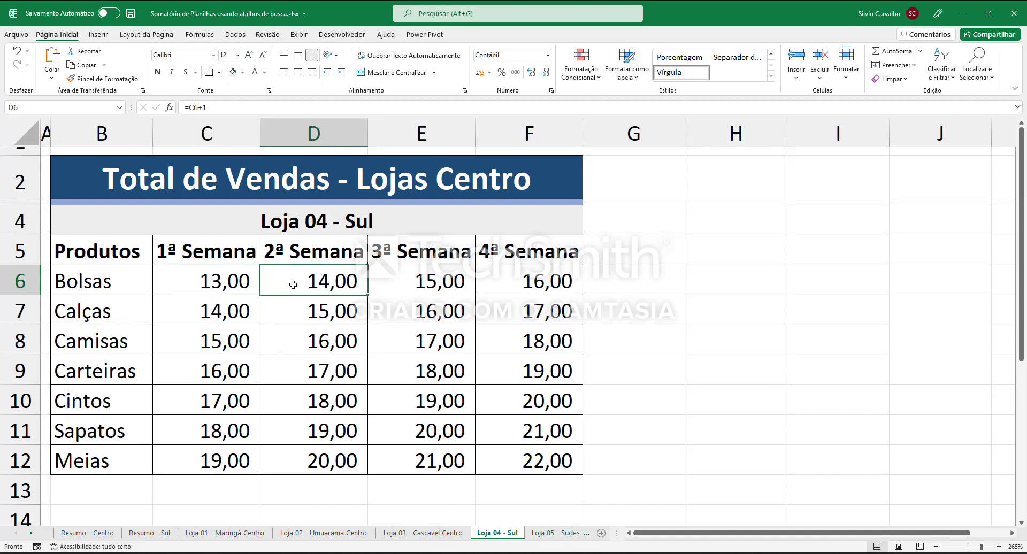
{"action": "key", "text": "F2"}
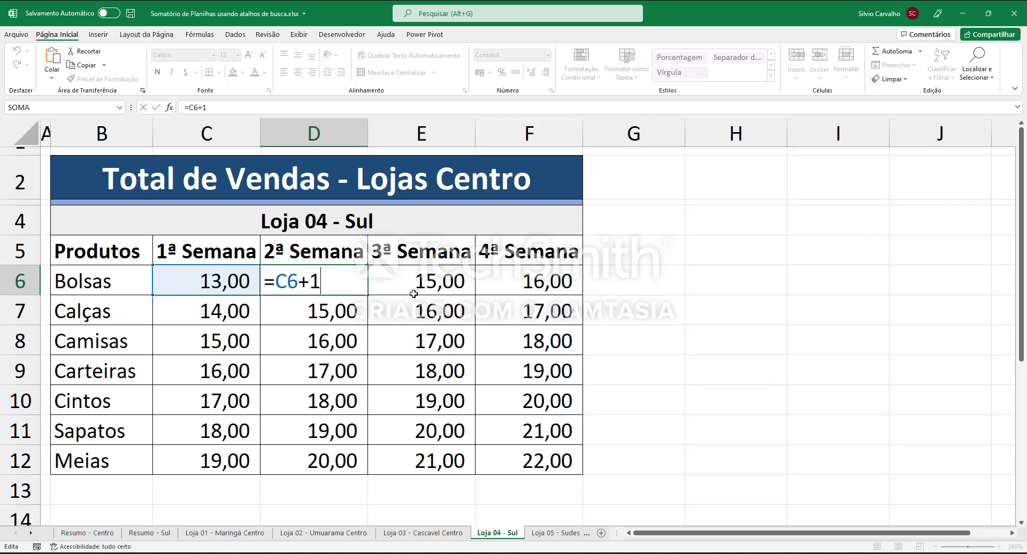
{"action": "key", "text": "Escape"}
{"action": "key", "text": "Left"}
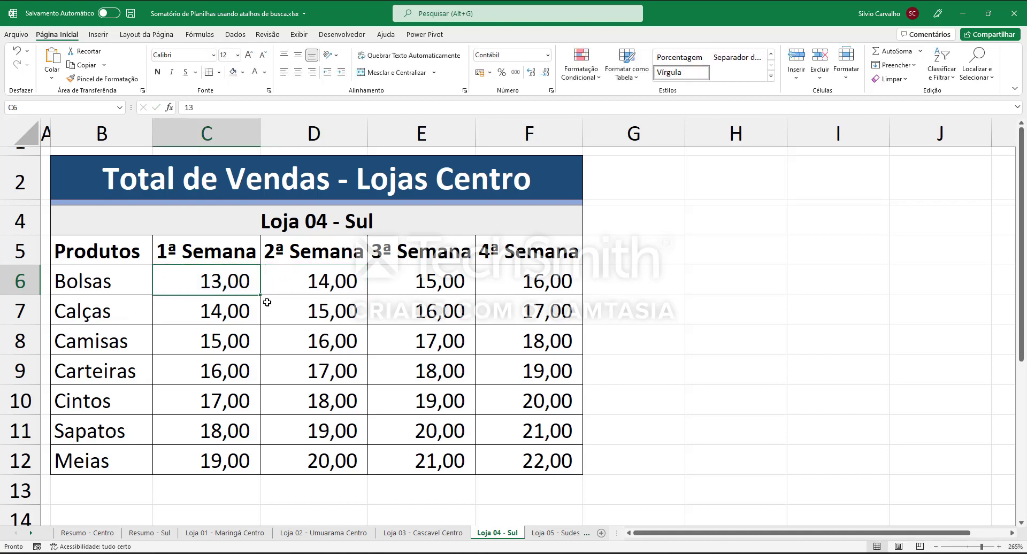
Set Loja 04 - Sul's C6 to 20 and check the updated Resumo - Sul totals
{"action": "type", "text": "20"}
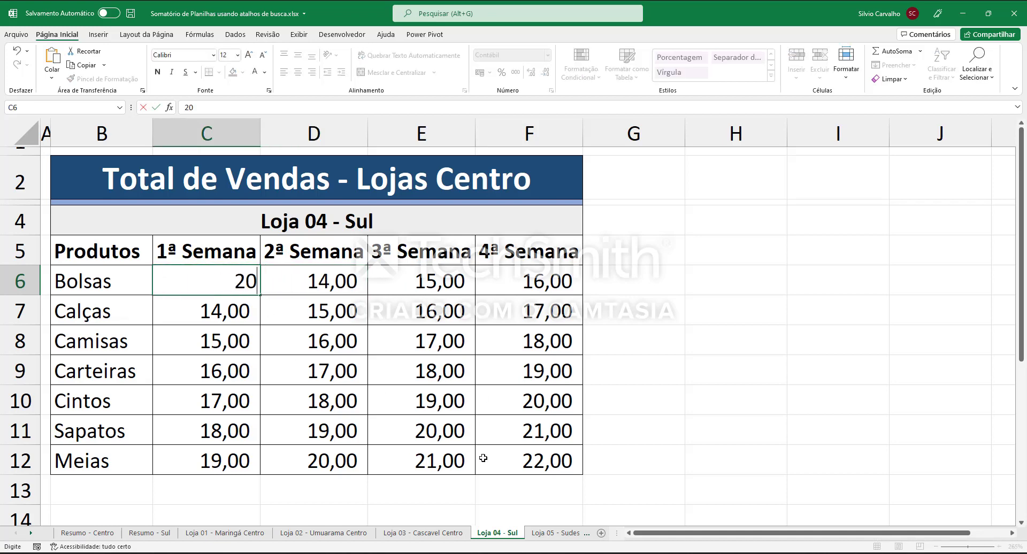
{"action": "key", "text": "Return"}
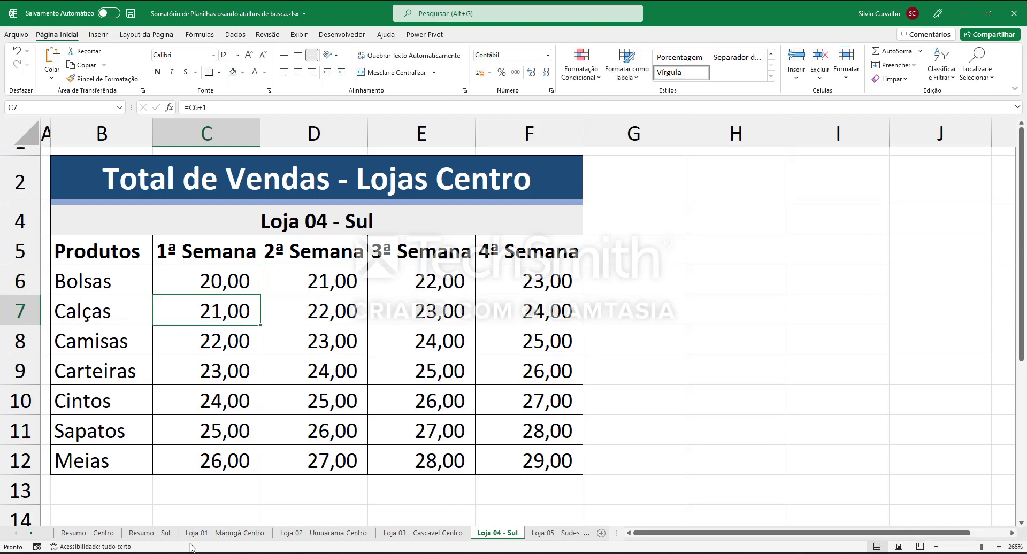
{"action": "left_click", "coordinate": [165, 535]}
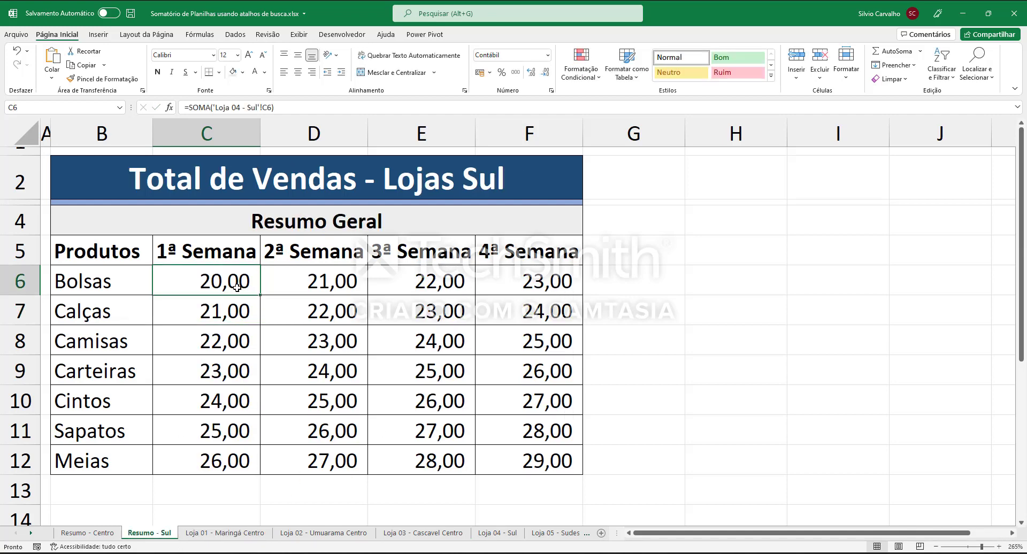
{"action": "left_click", "coordinate": [498, 534]}
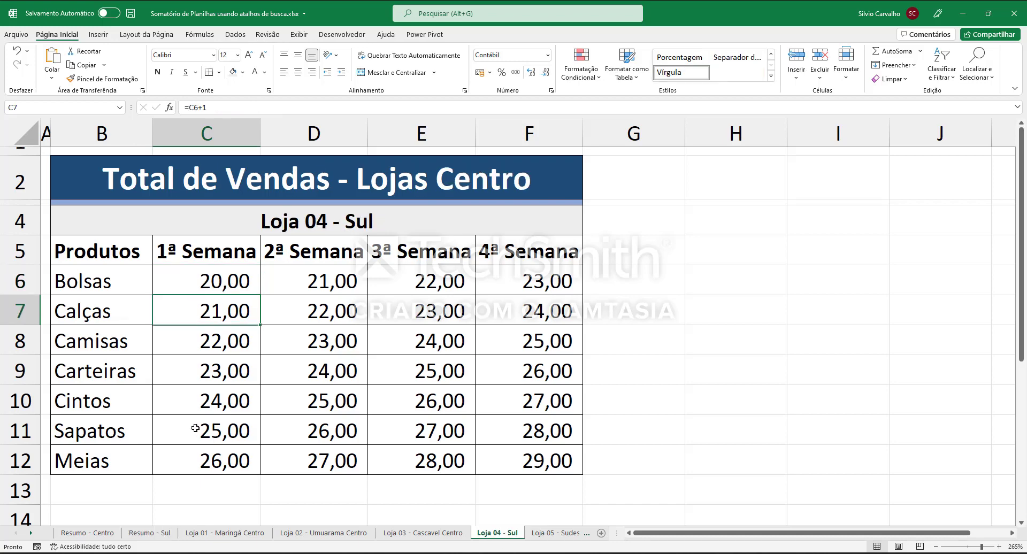
Review the updated Resumo - Sul totals, then select the Resumo - Centro title cell B2
{"action": "left_click", "coordinate": [159, 533]}
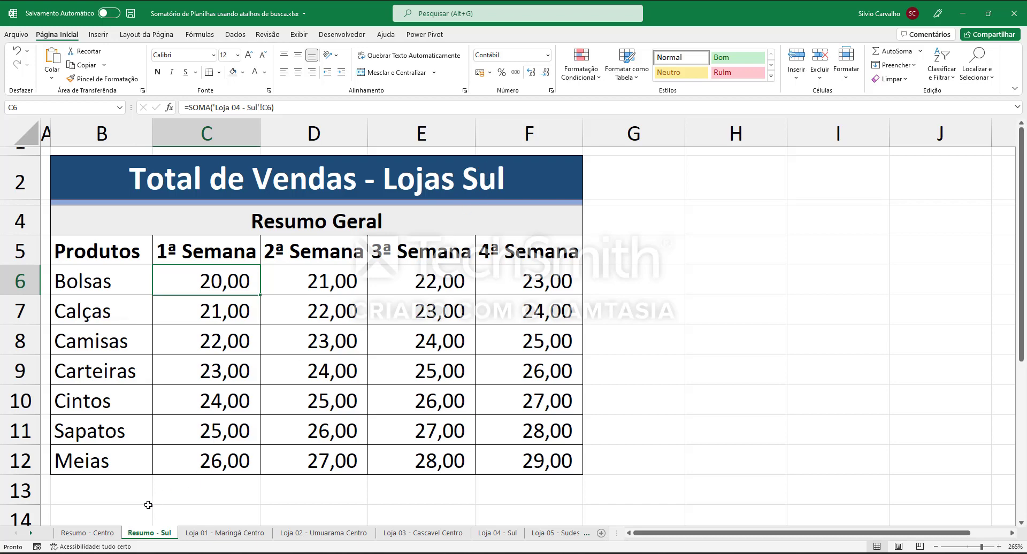
{"action": "left_click", "coordinate": [109, 533]}
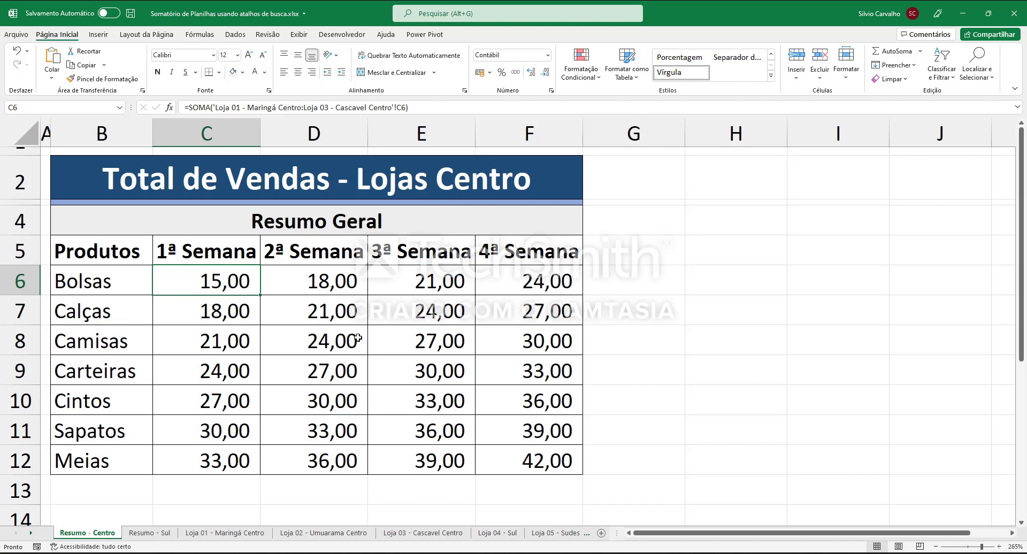
{"action": "left_click", "coordinate": [268, 186]}
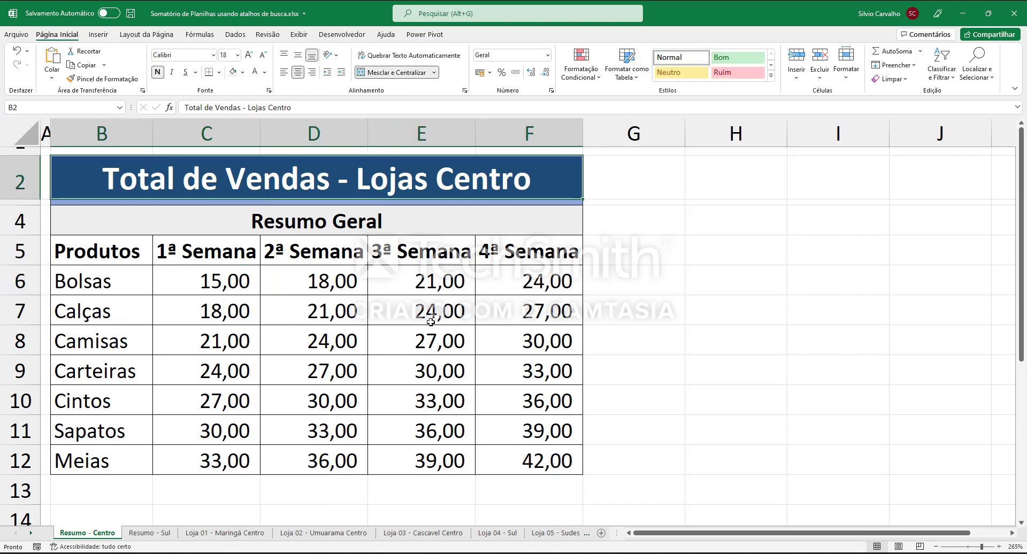